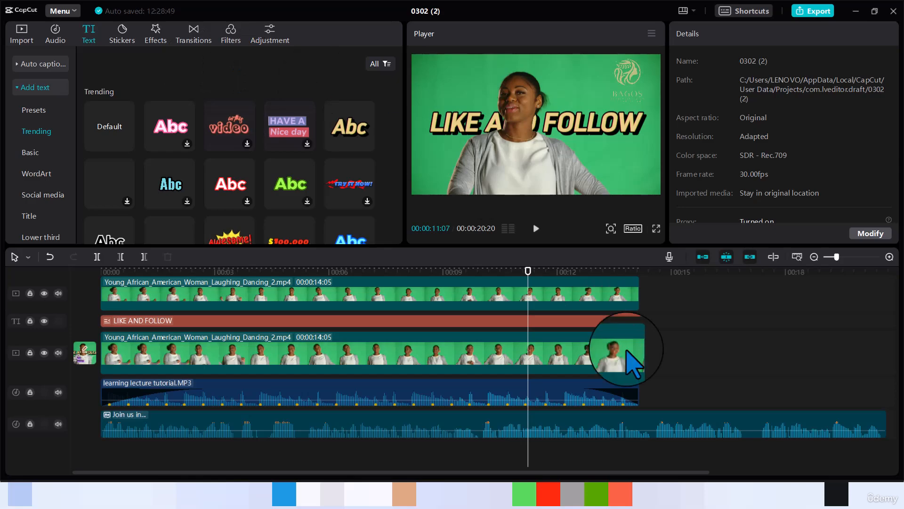
Switch from the CapCut project to the browser showing dafont.com
{"action": "left_click", "coordinate": [548, 494]}
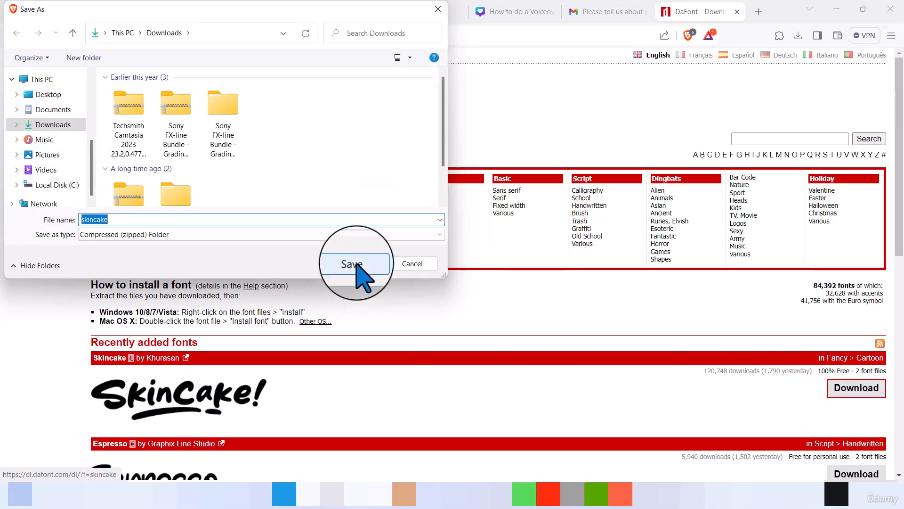
Save the Skincake font as skincake.zip in the Downloads folder
{"action": "left_click", "coordinate": [354, 264]}
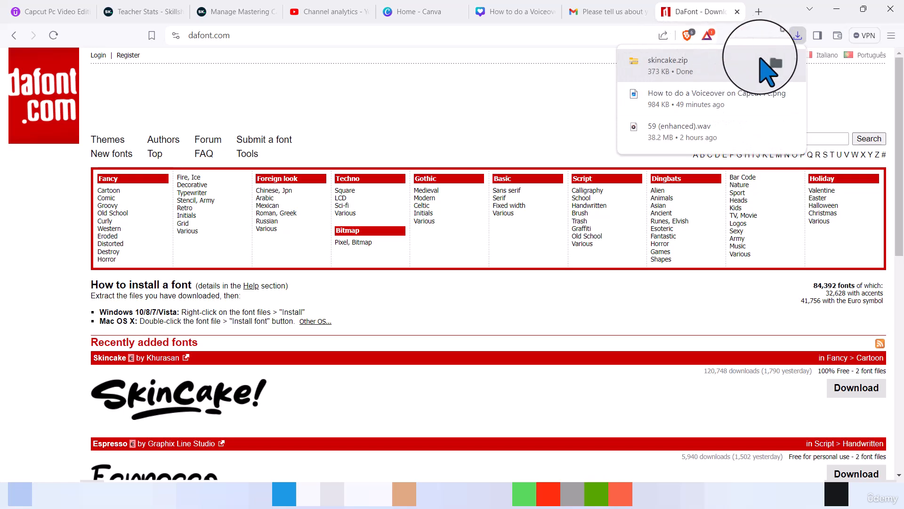
Open skincake.zip from Downloads in File Explorer and select the OpenType Skincake file
{"action": "left_click", "coordinate": [771, 61]}
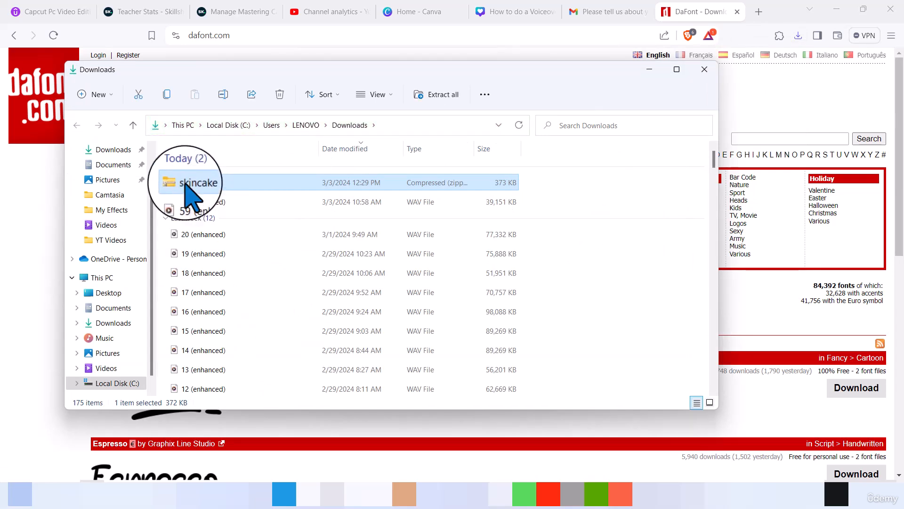
{"action": "double_click", "coordinate": [186, 184]}
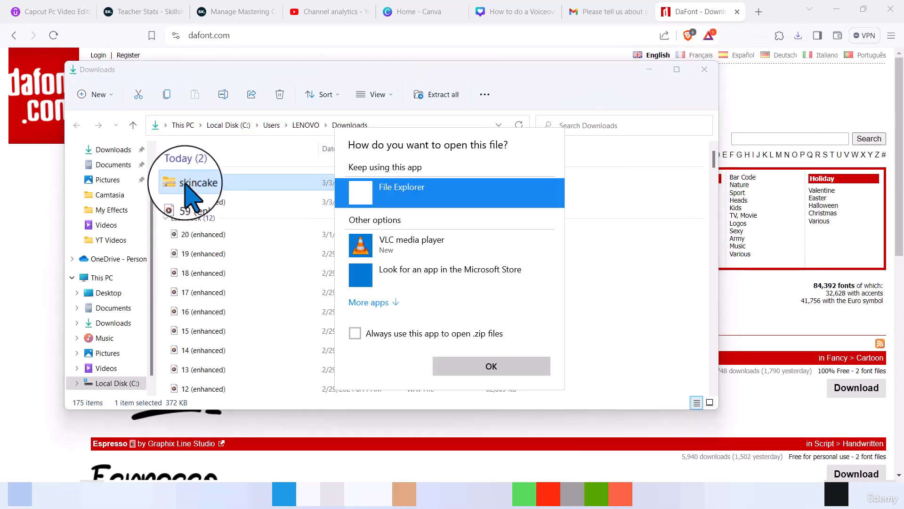
{"action": "double_click", "coordinate": [402, 193]}
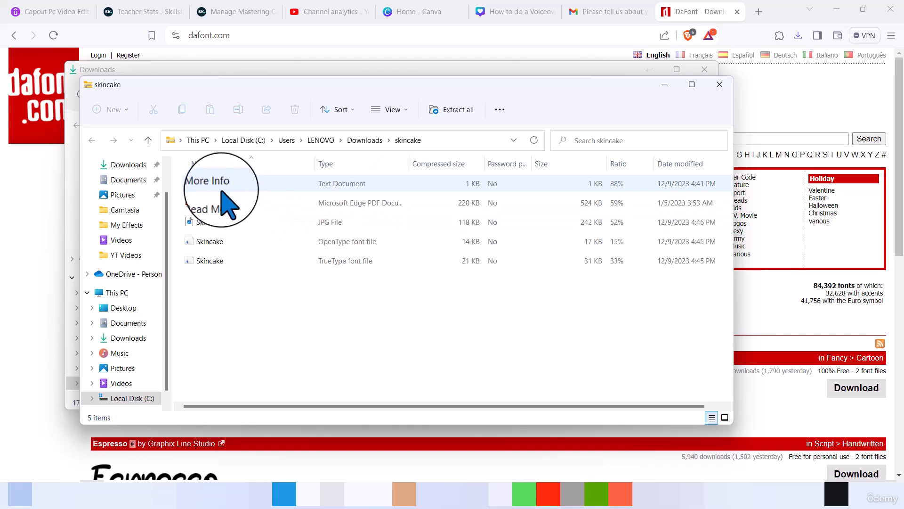
{"action": "left_click", "coordinate": [221, 241]}
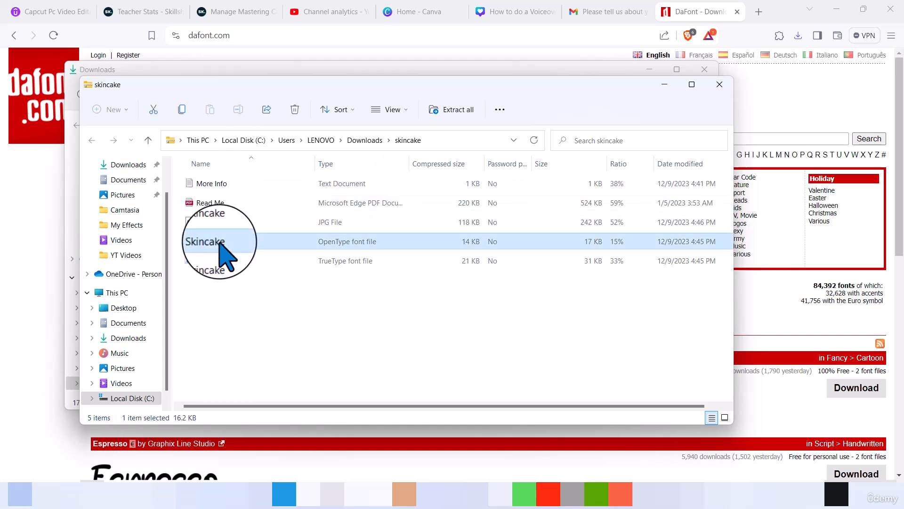
Install the OpenType Skincake font from its Font Viewer preview
{"action": "double_click", "coordinate": [220, 242]}
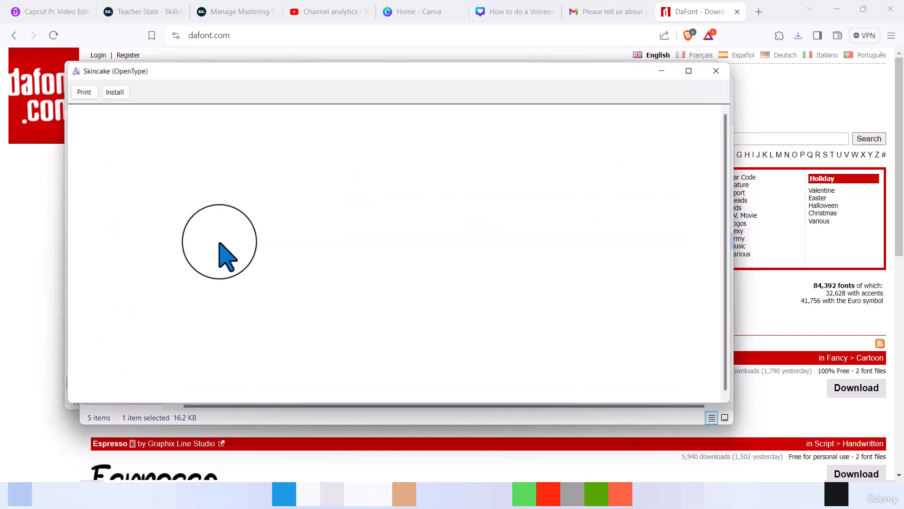
{"action": "left_click", "coordinate": [110, 90]}
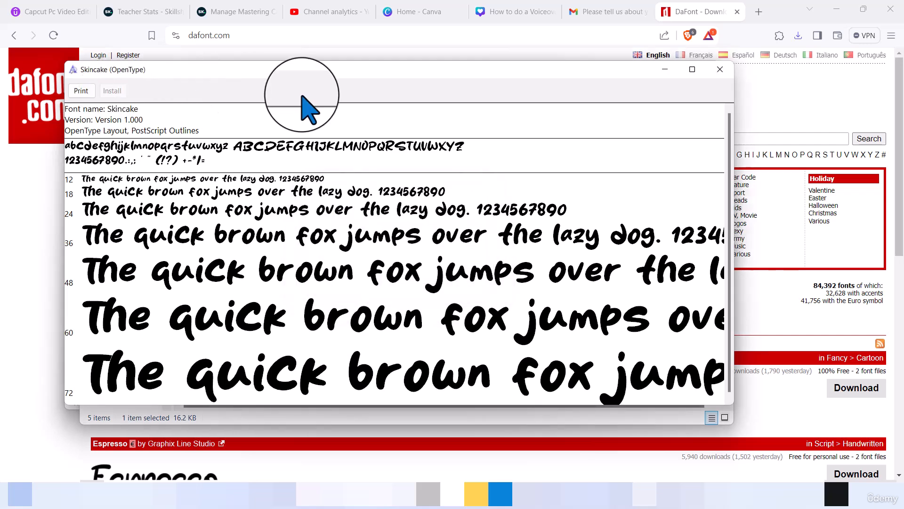
{"action": "left_click", "coordinate": [719, 71]}
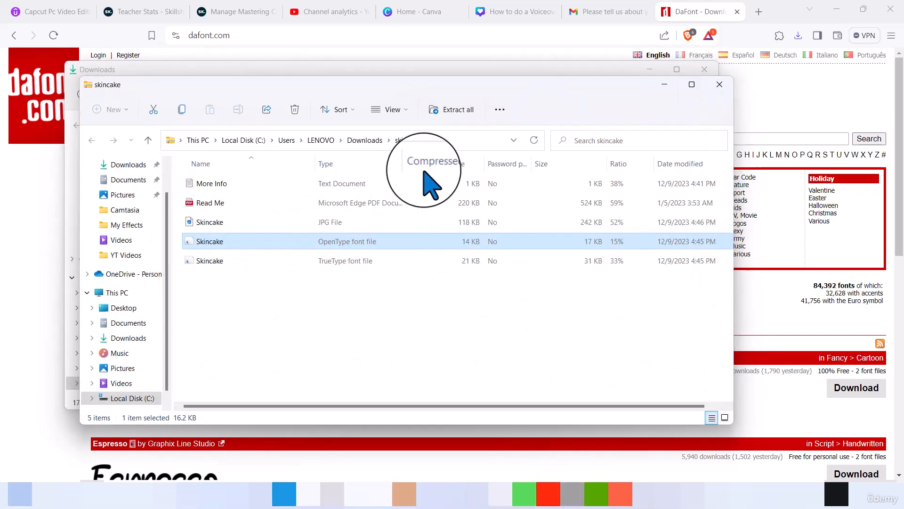
Install the TrueType Skincake font, replacing the existing copy, and close the Explorer windows
{"action": "left_click", "coordinate": [201, 268]}
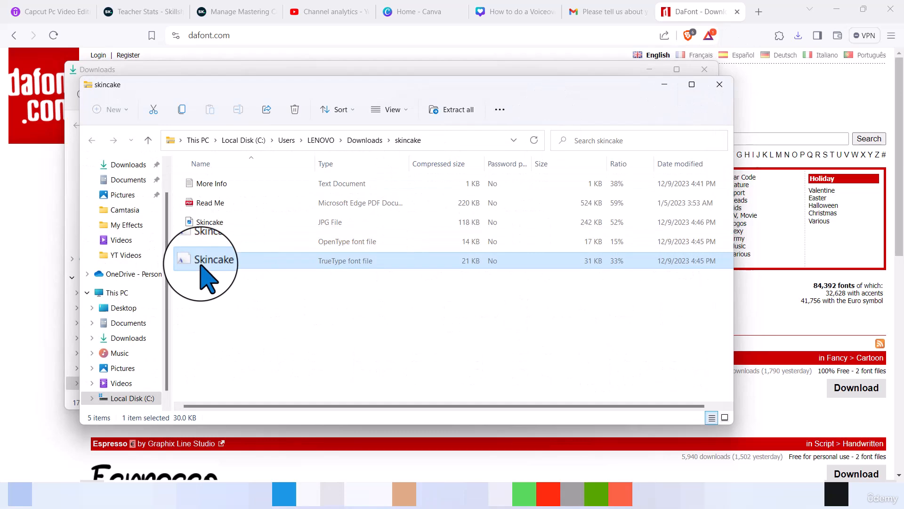
{"action": "double_click", "coordinate": [201, 264]}
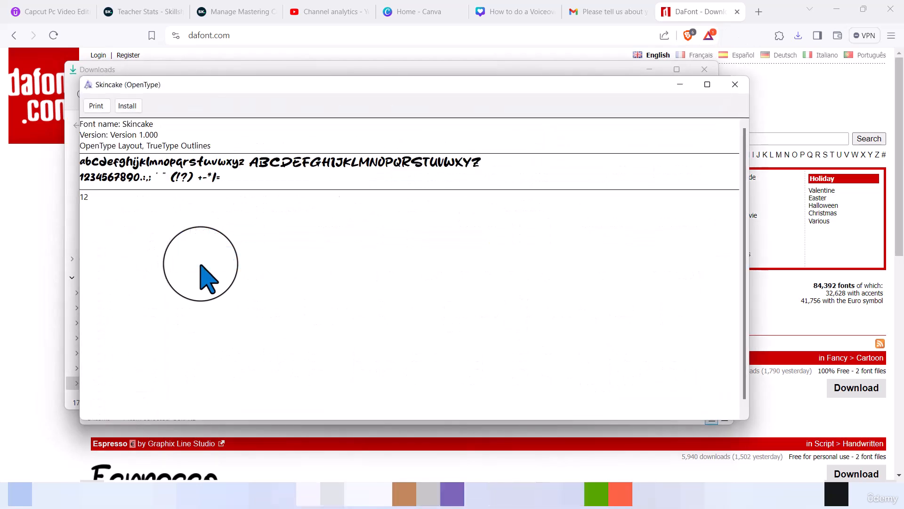
{"action": "left_click", "coordinate": [136, 108]}
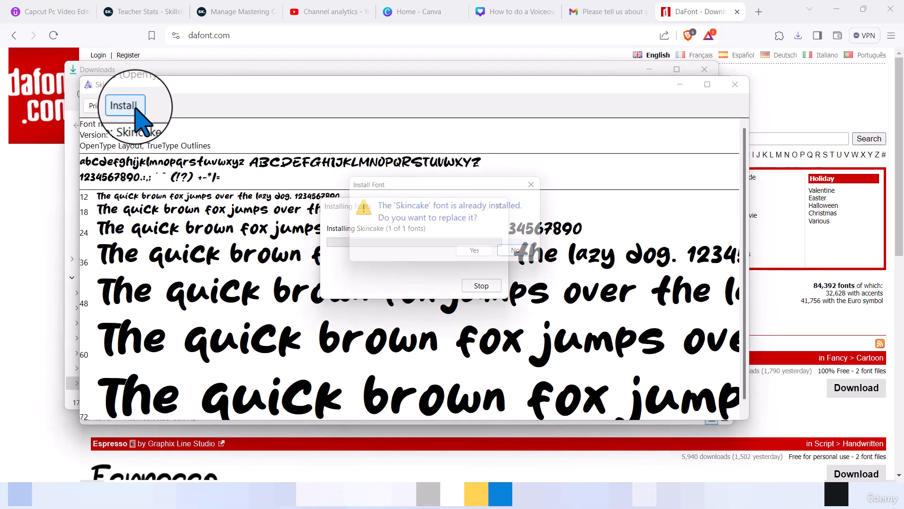
{"action": "left_click", "coordinate": [489, 254]}
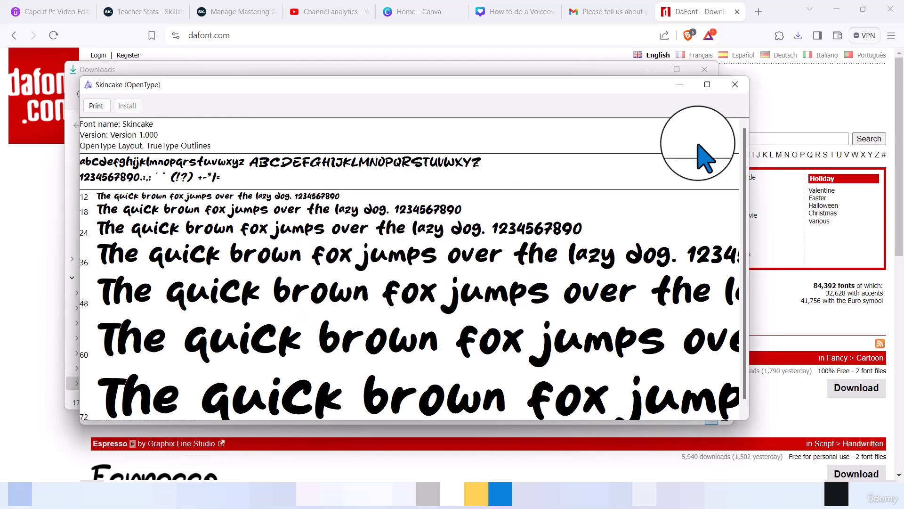
{"action": "left_click", "coordinate": [734, 86]}
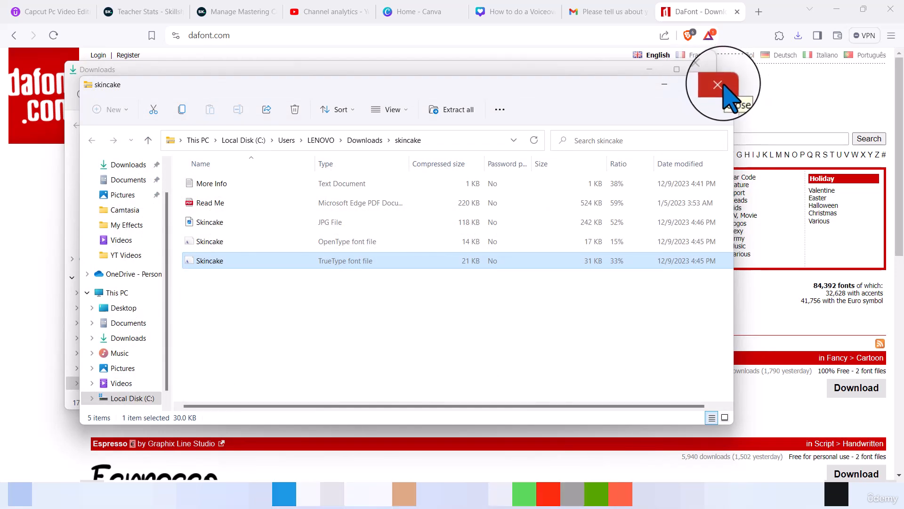
{"action": "left_click", "coordinate": [723, 86]}
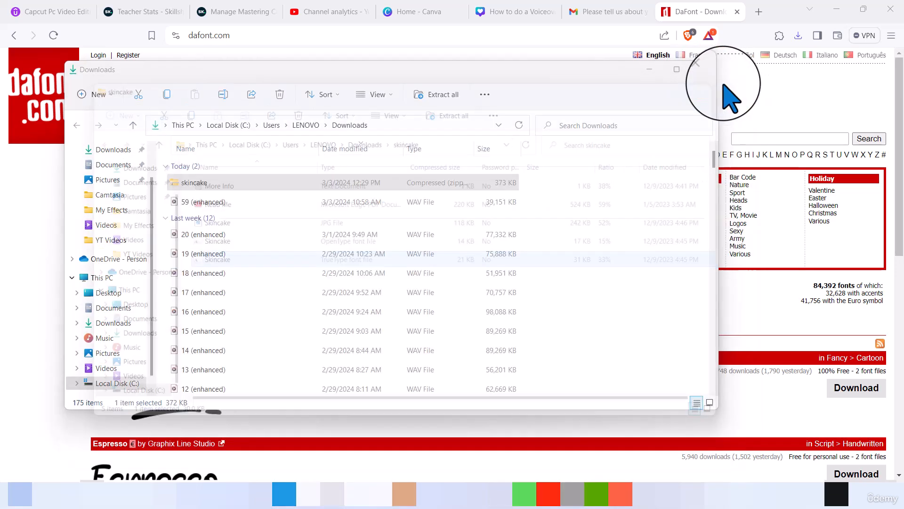
{"action": "left_click", "coordinate": [699, 64]}
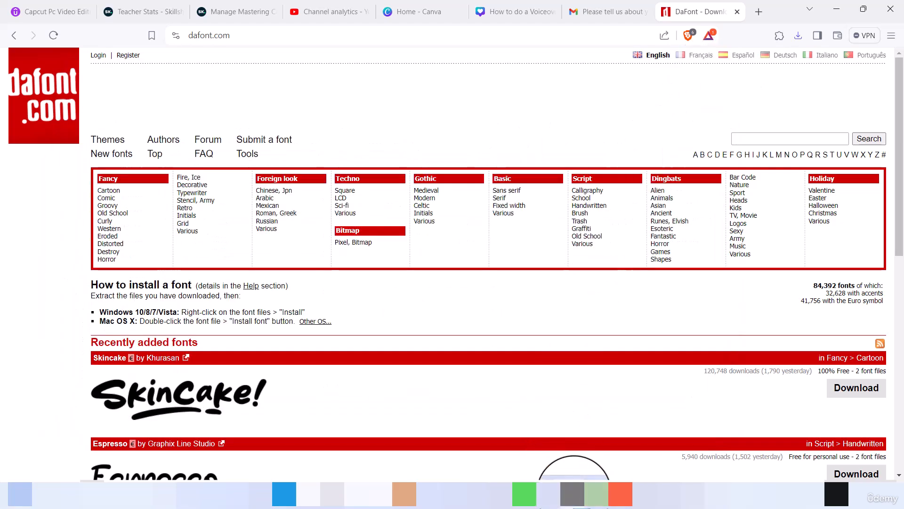
Add a Default text clip in CapCut and replace its placeholder with 'Like and Follo'
{"action": "left_click", "coordinate": [572, 490]}
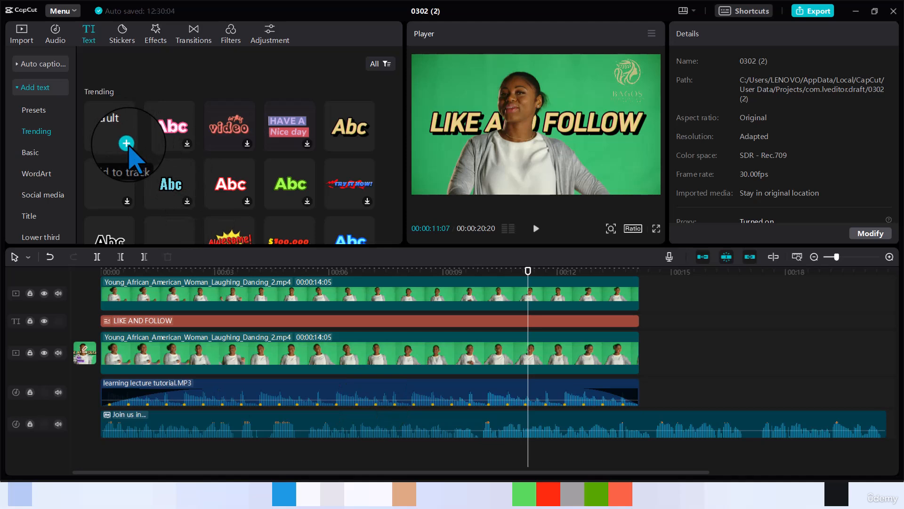
{"action": "left_click", "coordinate": [128, 145]}
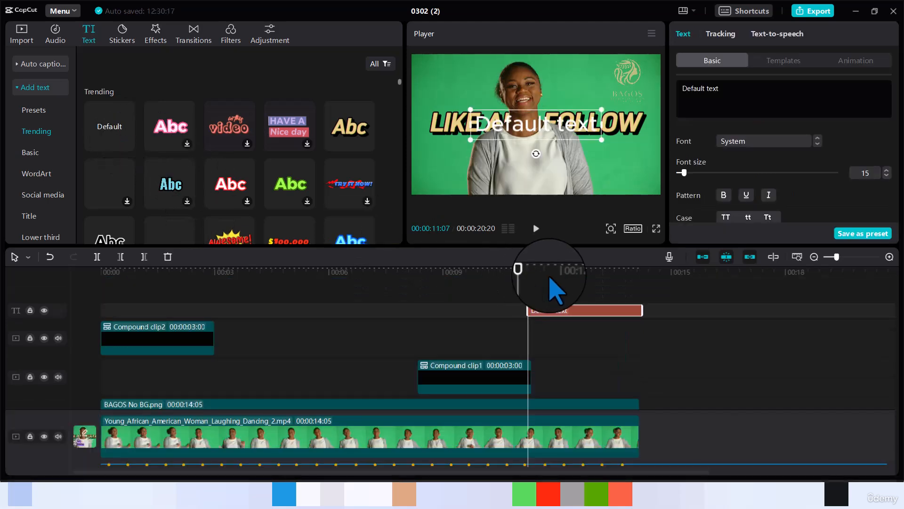
{"action": "double_click", "coordinate": [699, 88]}
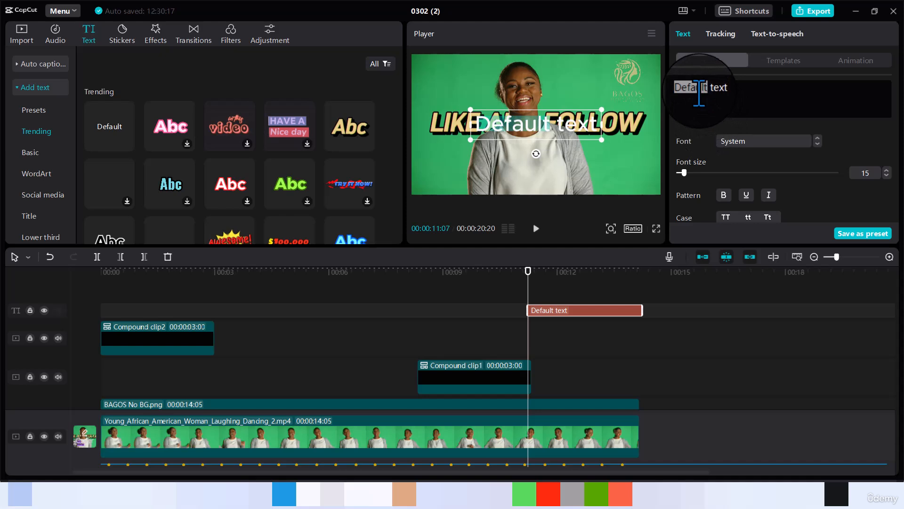
{"action": "key", "text": "ctrl+a"}
{"action": "type", "text": "L"}
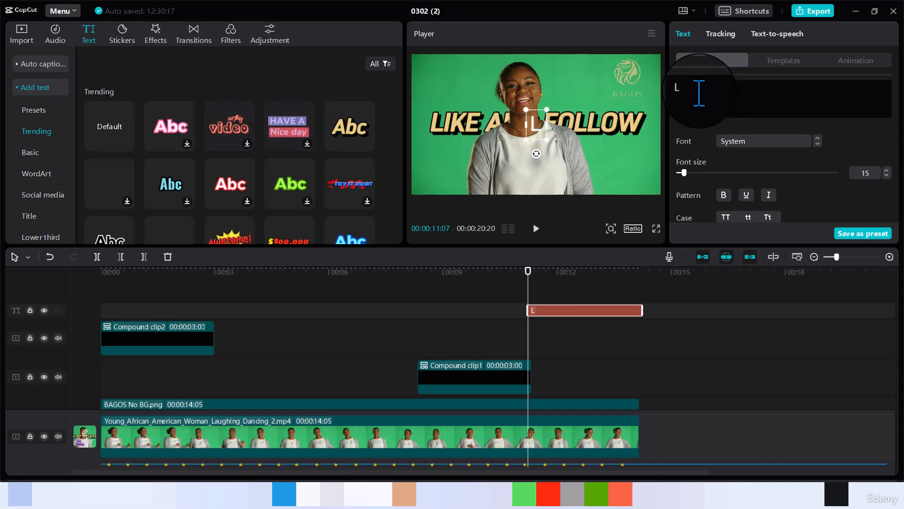
{"action": "type", "text": "ike and "}
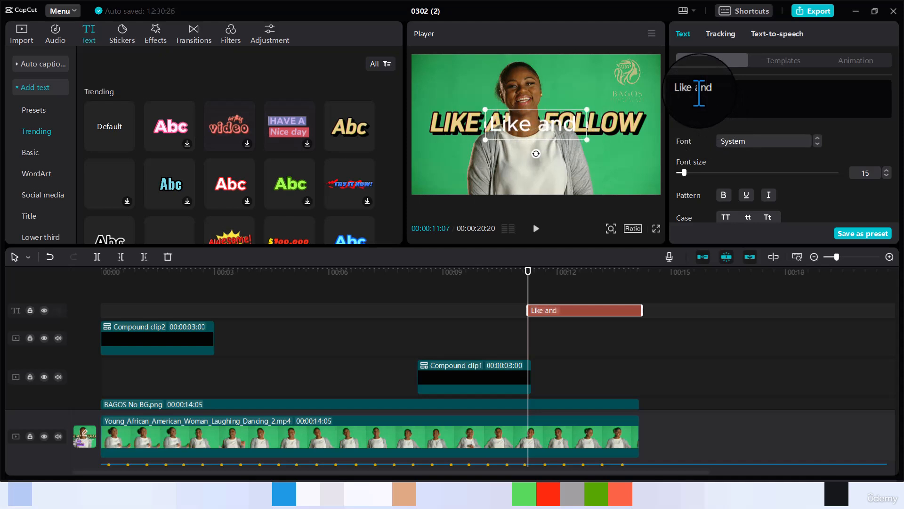
{"action": "type", "text": "Follow"}
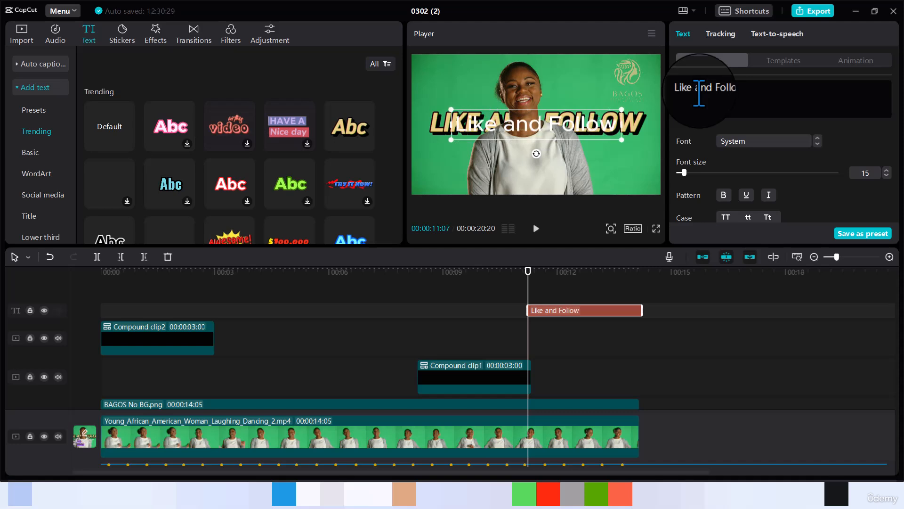
Change the text font from System to ZY Palette, then scroll through the font list
{"action": "left_click", "coordinate": [820, 143]}
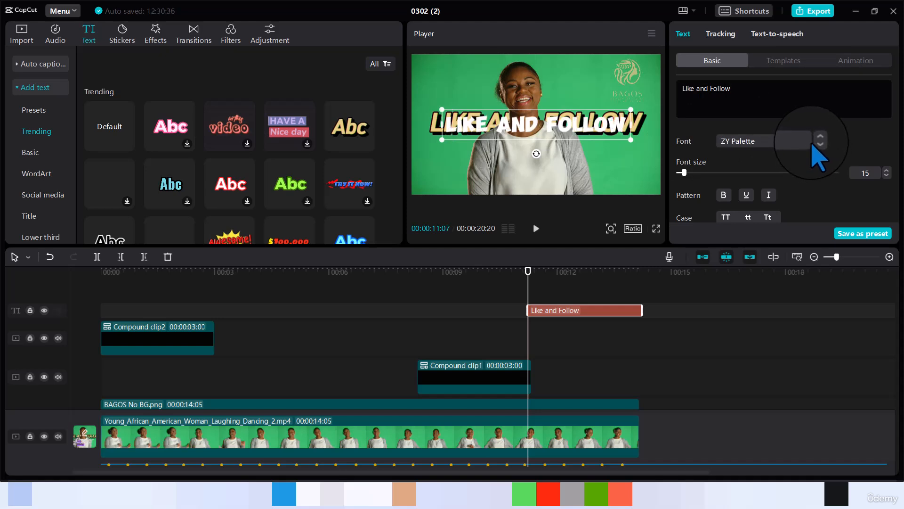
{"action": "left_click", "coordinate": [810, 144]}
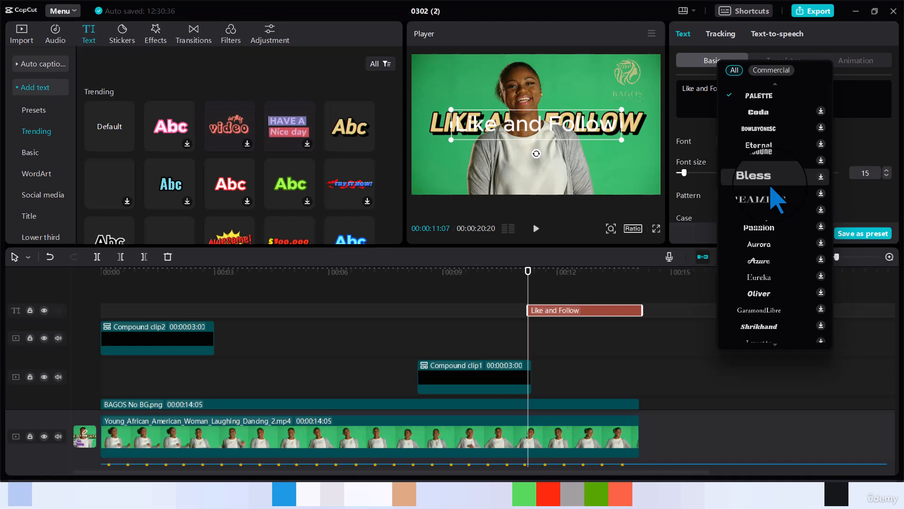
{"action": "scroll", "coordinate": [772, 187], "scroll_direction": "down", "scroll_amount": 3}
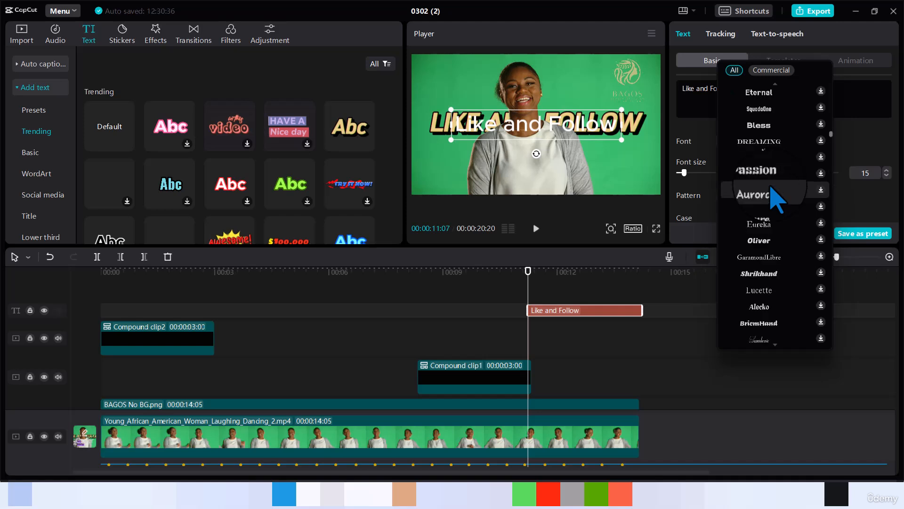
{"action": "scroll", "coordinate": [772, 188], "scroll_direction": "down", "scroll_amount": 5}
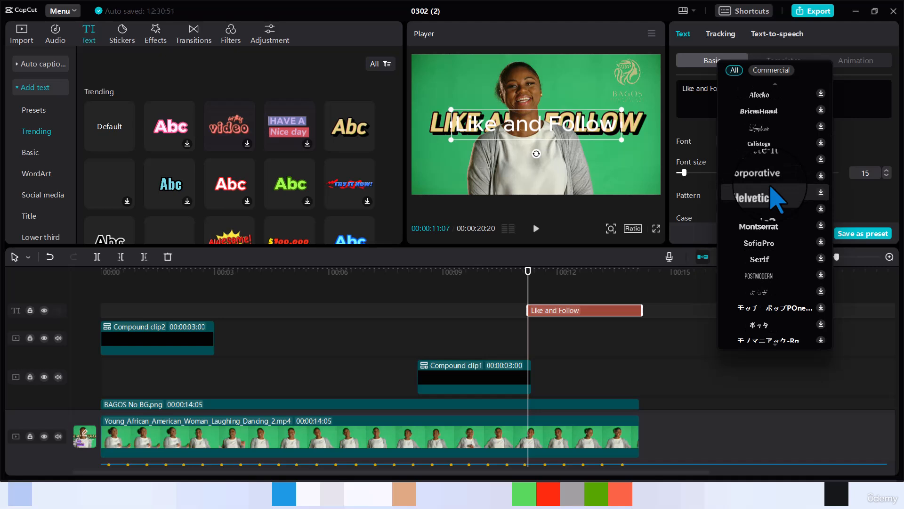
{"action": "scroll", "coordinate": [771, 191], "scroll_direction": "down", "scroll_amount": 2}
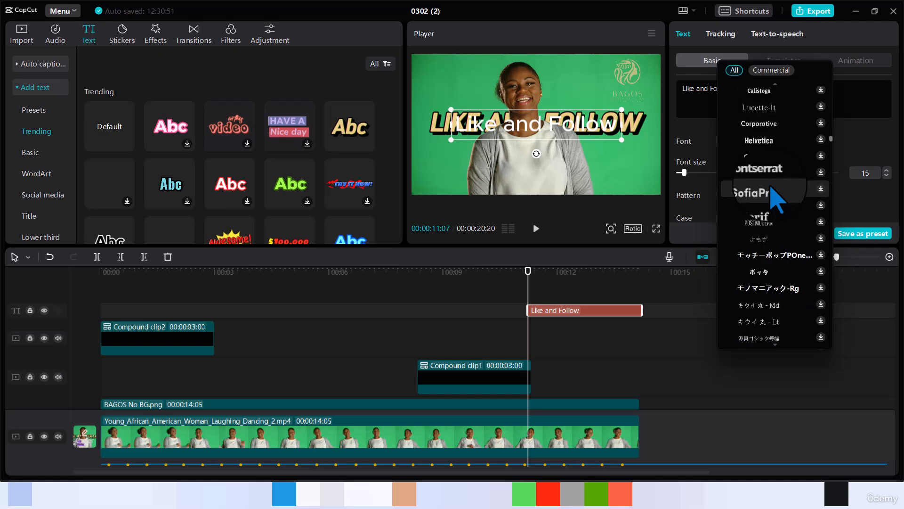
{"action": "scroll", "coordinate": [771, 188], "scroll_direction": "down", "scroll_amount": 4}
{"action": "scroll", "coordinate": [772, 188], "scroll_direction": "down", "scroll_amount": 8}
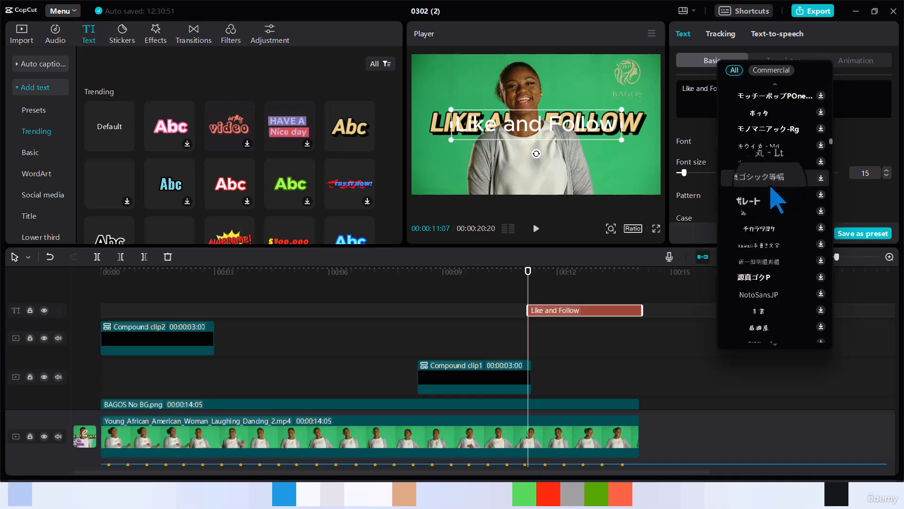
{"action": "scroll", "coordinate": [771, 189], "scroll_direction": "down", "scroll_amount": 8}
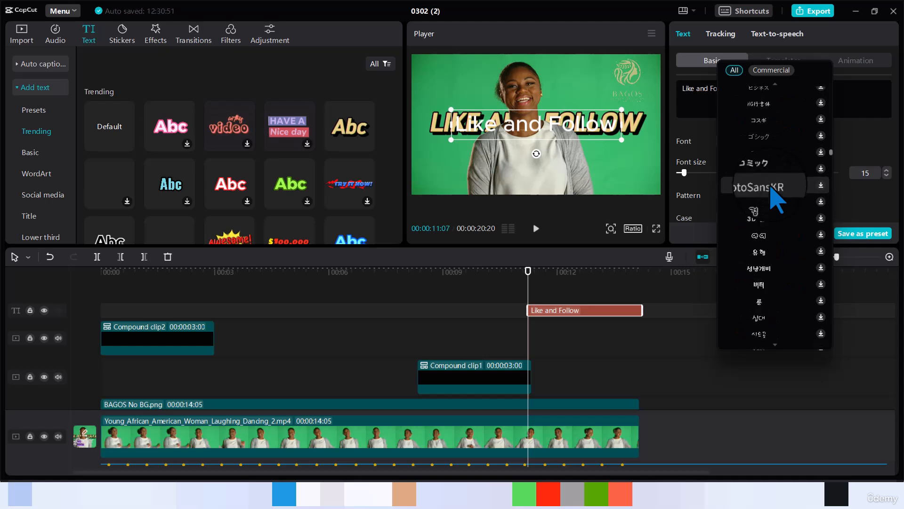
{"action": "scroll", "coordinate": [778, 198], "scroll_direction": "down", "scroll_amount": 8}
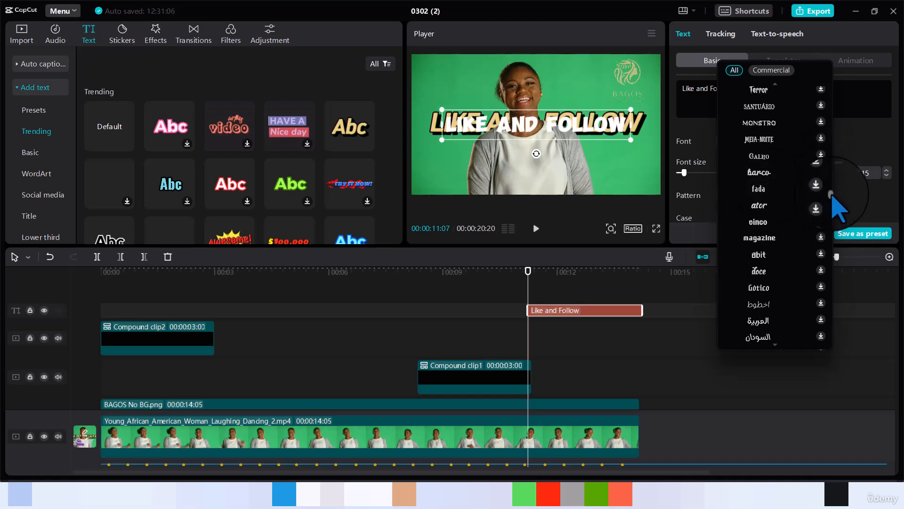
{"action": "scroll", "coordinate": [833, 199], "scroll_direction": "down", "scroll_amount": 3}
{"action": "left_click_drag", "start_coordinate": [832, 197], "coordinate": [832, 206]}
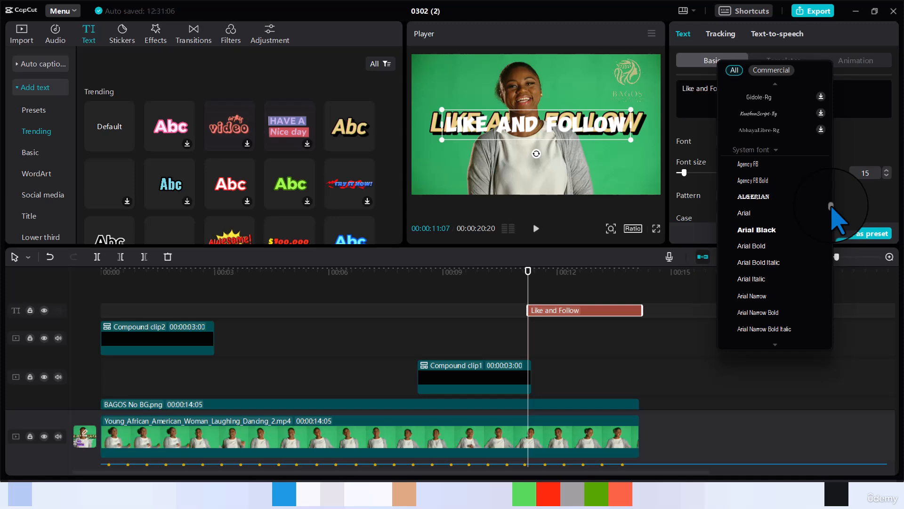
{"action": "left_click_drag", "start_coordinate": [831, 206], "coordinate": [833, 285]}
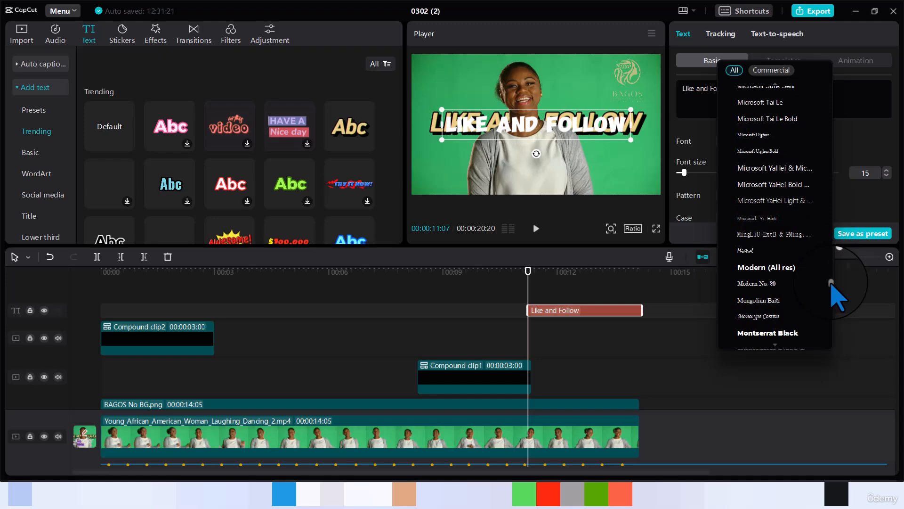
{"action": "left_click_drag", "start_coordinate": [831, 286], "coordinate": [832, 311]}
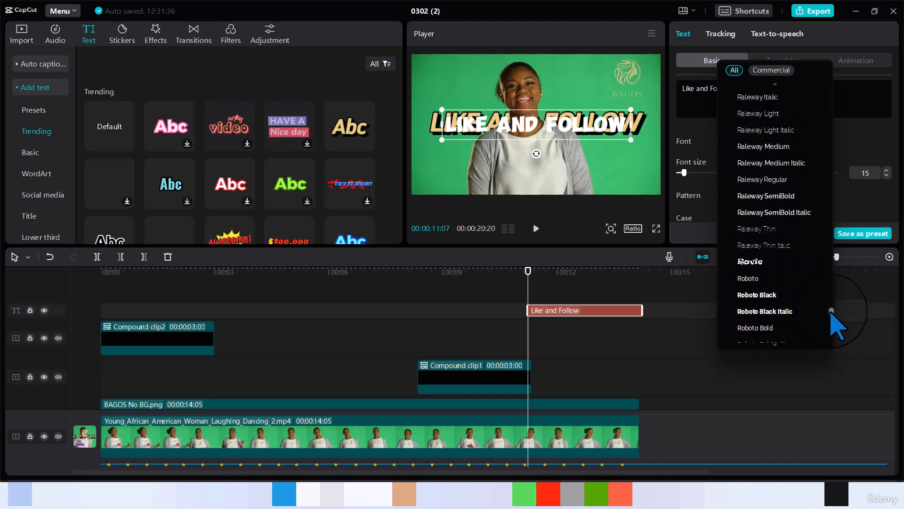